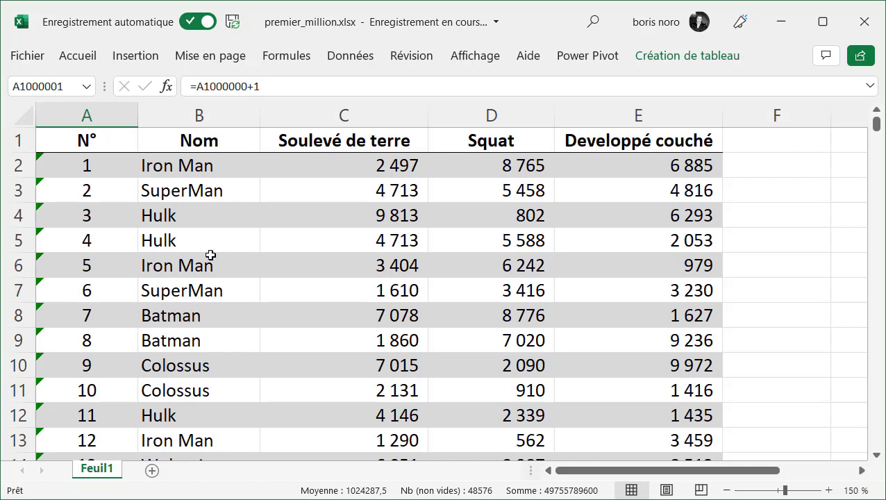
# Step: Confirm the premier_million table runs down to row 1048576, then return to the top
pyautogui.click(83, 164)
pyautogui.hotkey('ctrl', 'Down')
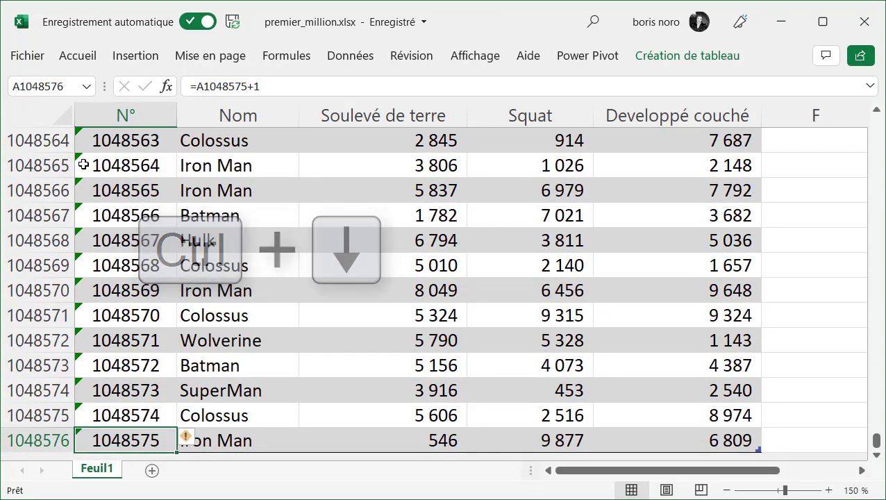
pyautogui.hotkey('ctrl', 'Up')
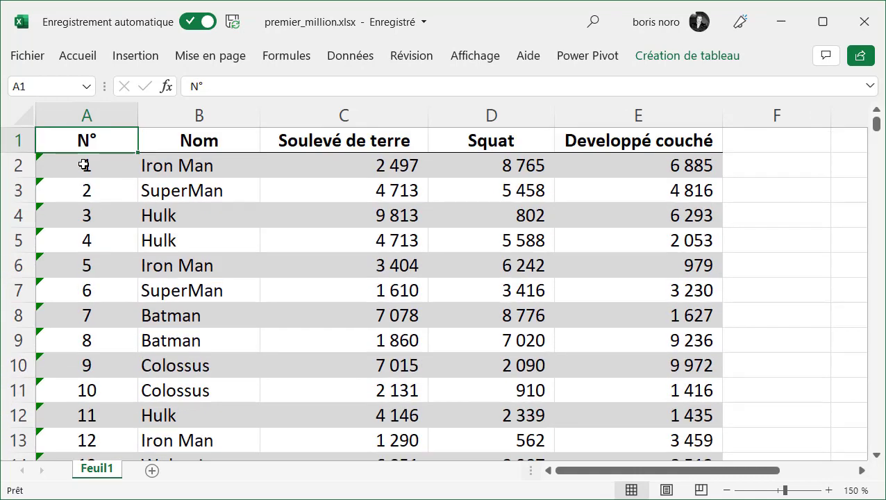
# Step: Select the Nom, Soulevé de terre and Squat columns to read their status-bar totals
pyautogui.press('Right')
pyautogui.press('Right')
pyautogui.hotkey('ctrl', 'Right')
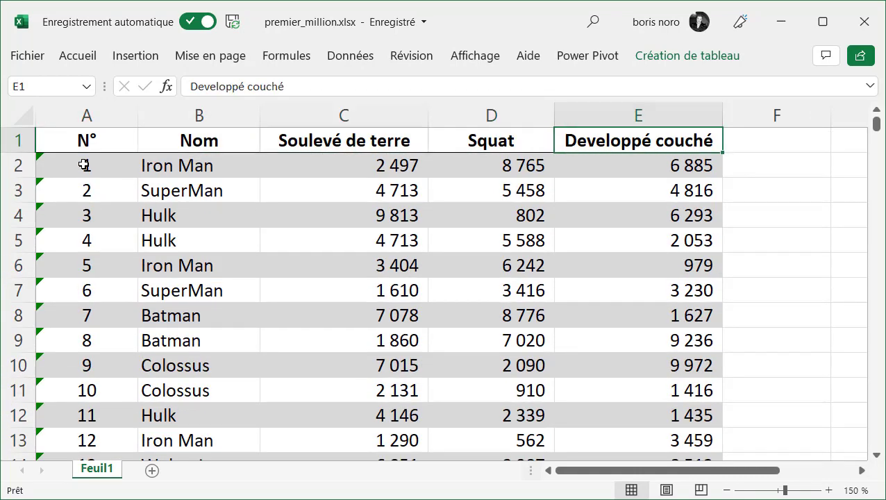
pyautogui.press('Left')
pyautogui.press('Left')
pyautogui.press('Left')
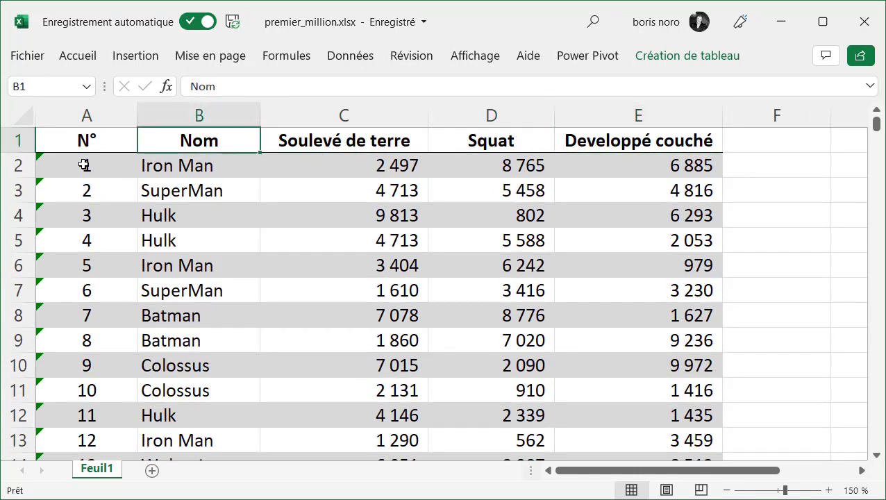
pyautogui.click(218, 132)
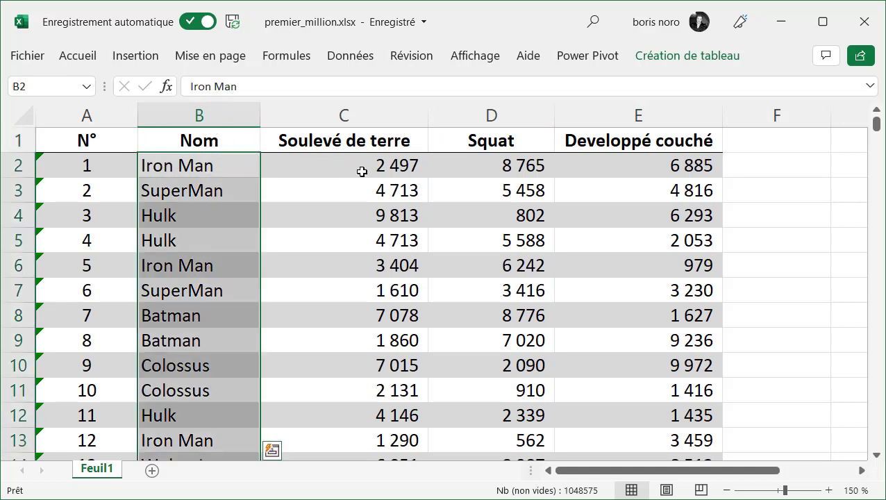
pyautogui.click(368, 133)
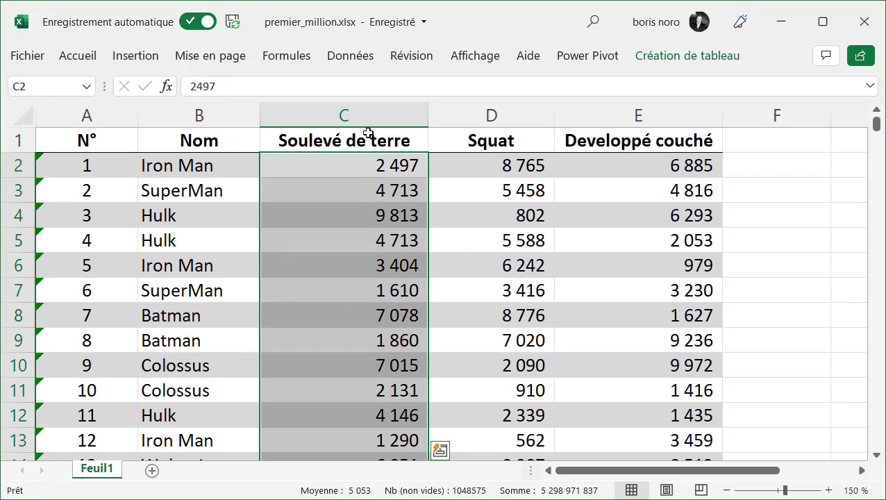
pyautogui.click(494, 130)
pyautogui.click(757, 268)
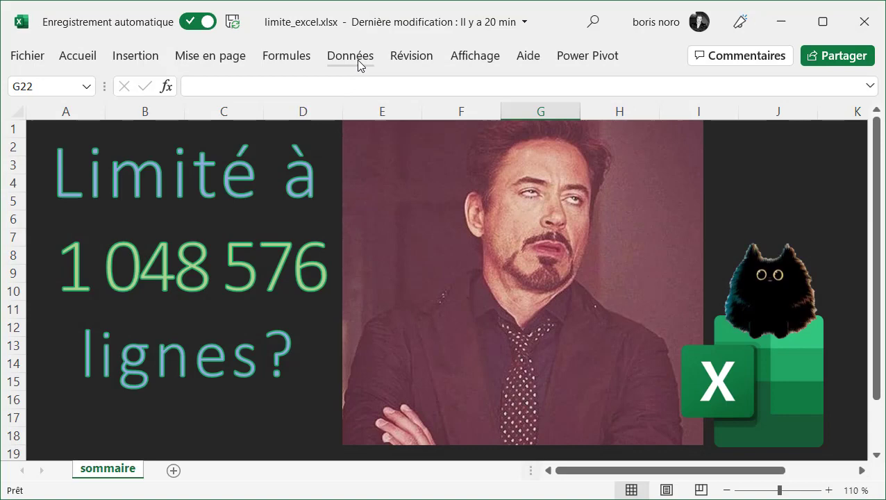
# Step: Import from workbook premier_million.xlsx and preview its premier_million table in the Navigator
pyautogui.click(356, 60)
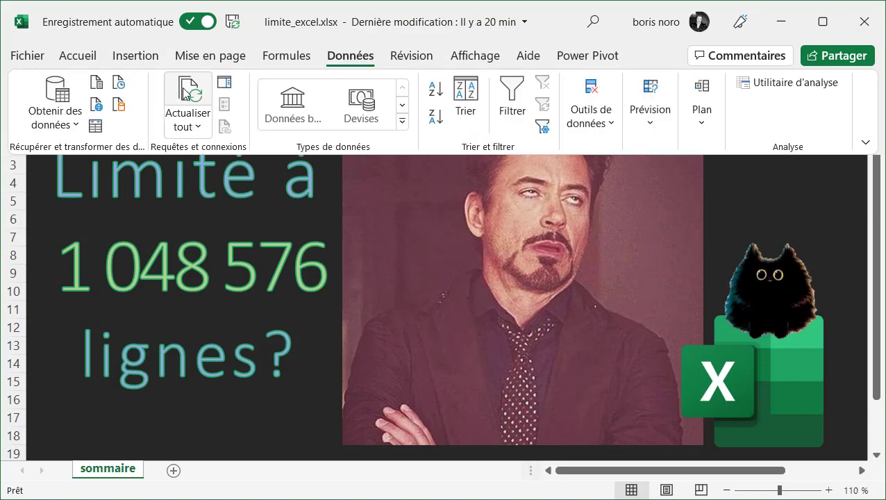
pyautogui.click(76, 127)
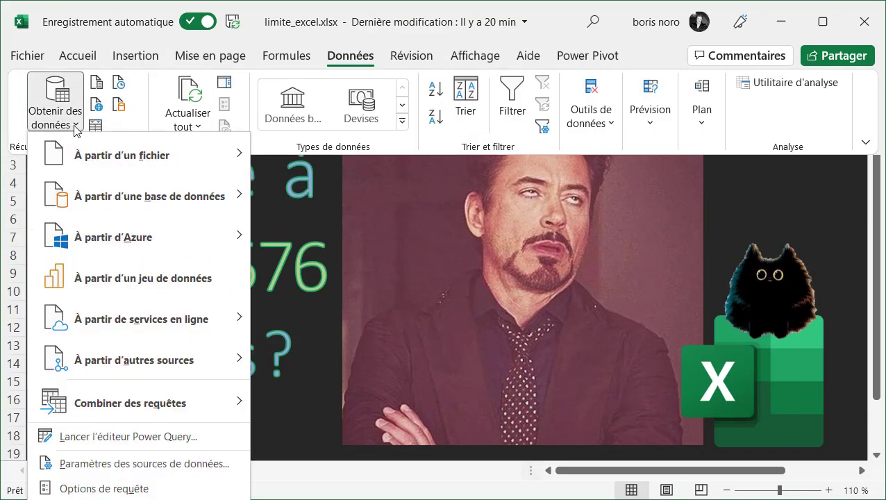
pyautogui.moveTo(111, 167)
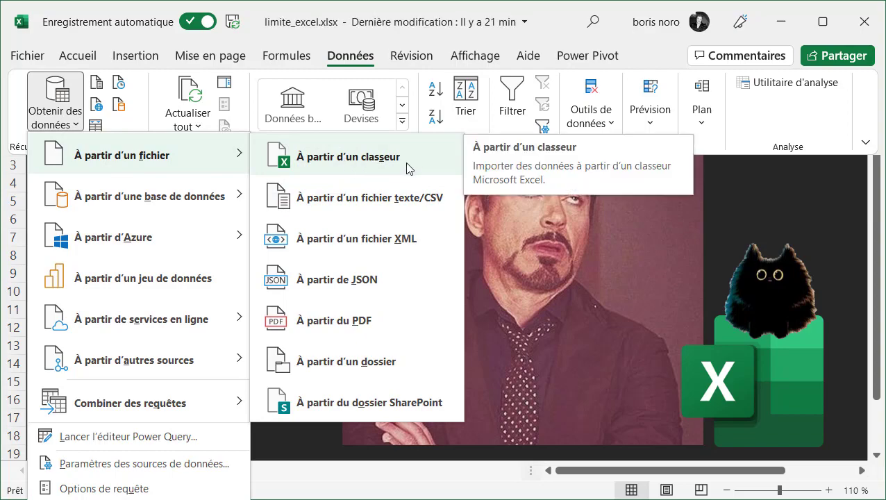
pyautogui.click(408, 168)
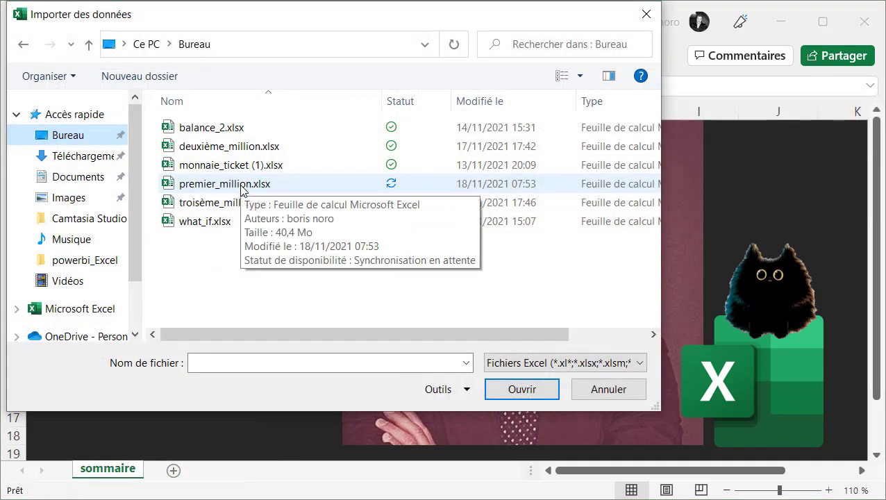
pyautogui.doubleClick(243, 185)
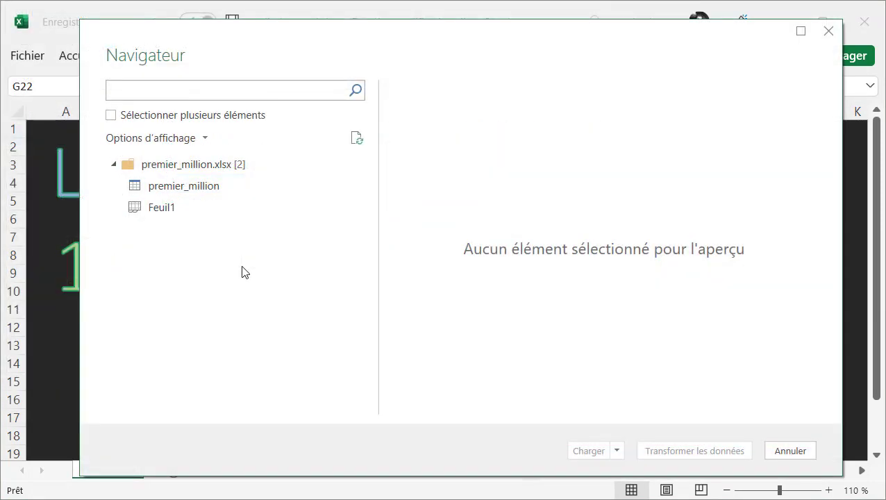
pyautogui.click(175, 195)
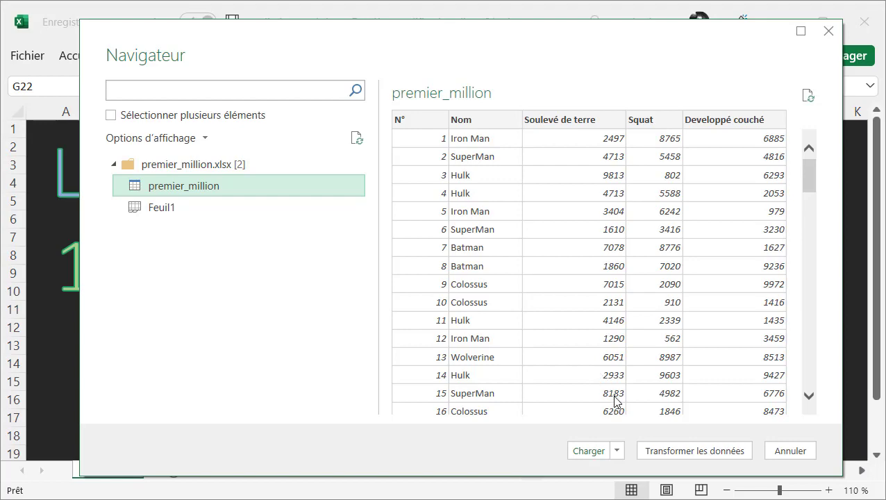
pyautogui.click(617, 451)
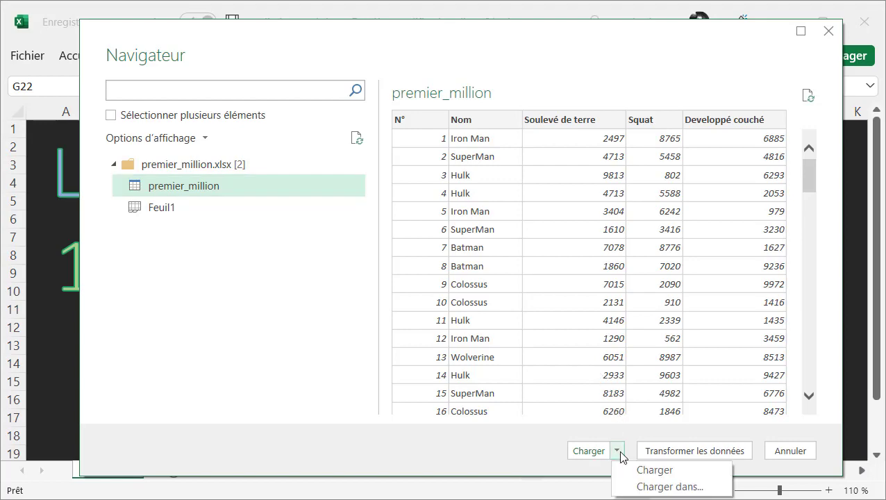
# Step: Load premier_million as a connection only, also added to the data model
pyautogui.click(645, 487)
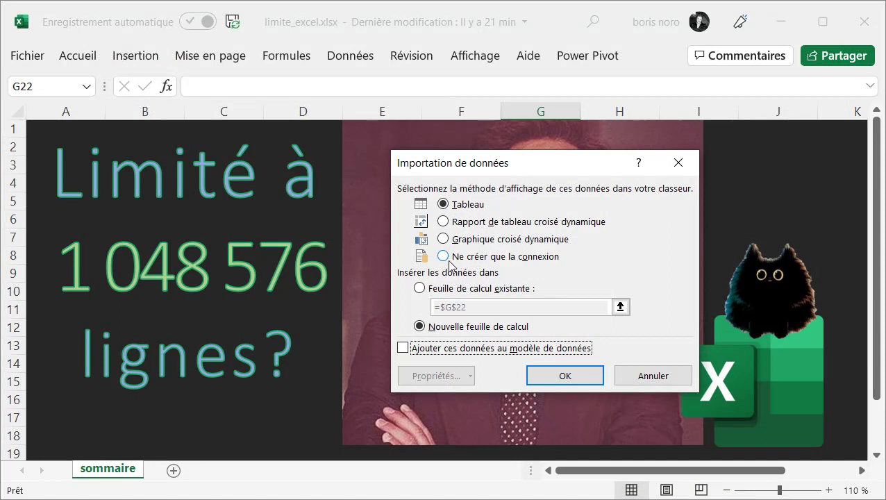
pyautogui.click(454, 261)
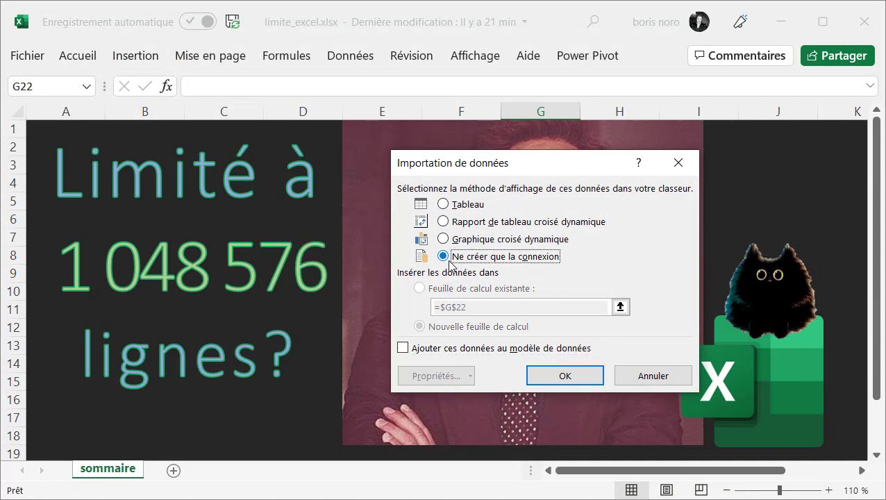
pyautogui.click(402, 351)
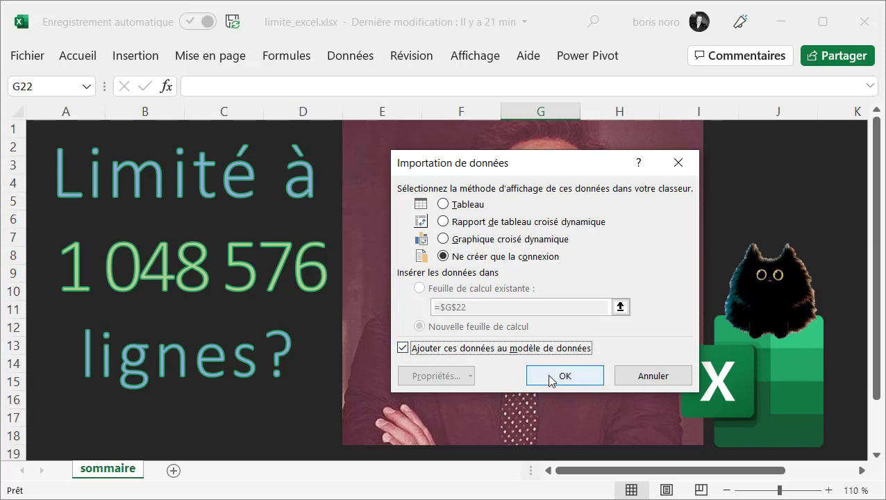
pyautogui.click(550, 379)
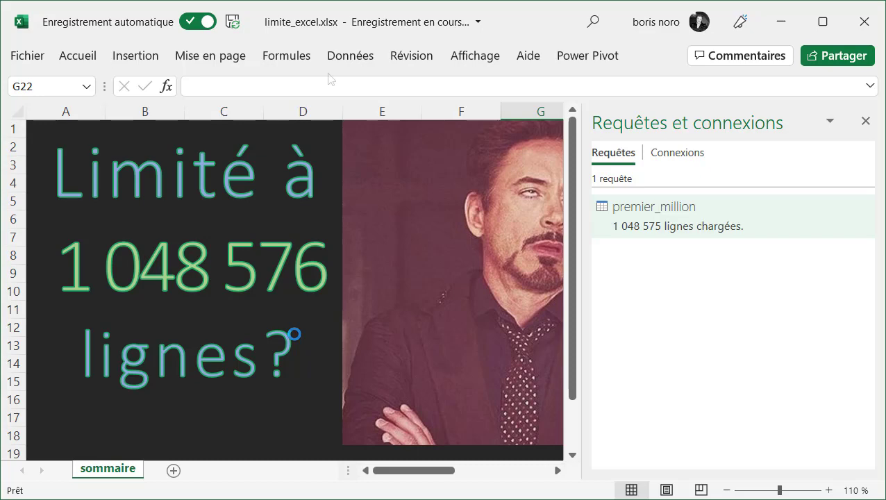
# Step: Import from workbook deuxième_million.xlsx and preview its deuxième_million table in the Navigator
pyautogui.click(352, 65)
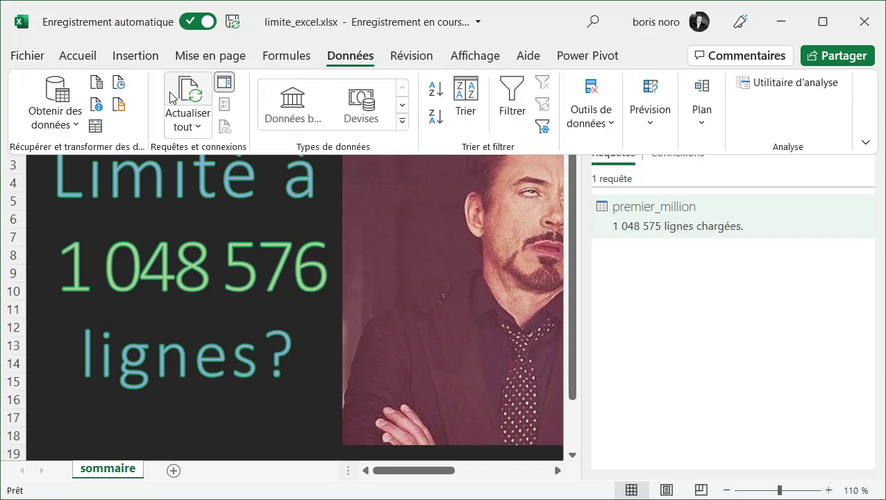
pyautogui.click(73, 124)
pyautogui.moveTo(71, 153)
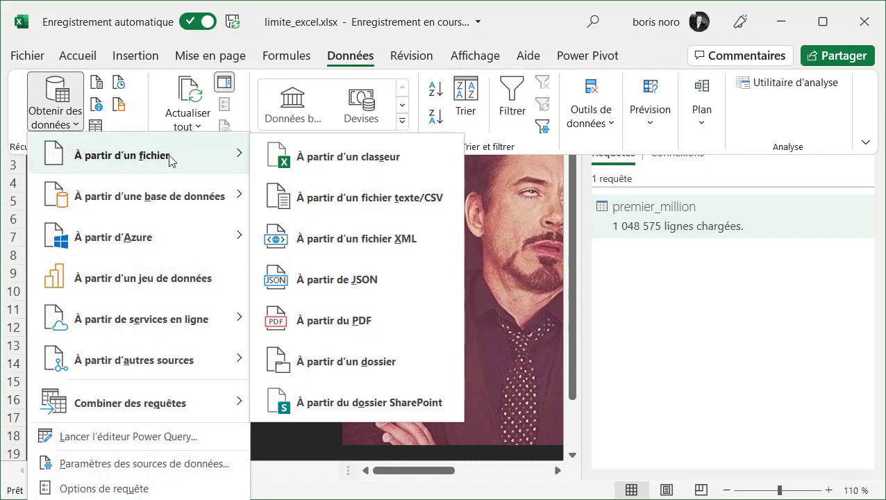
pyautogui.click(335, 169)
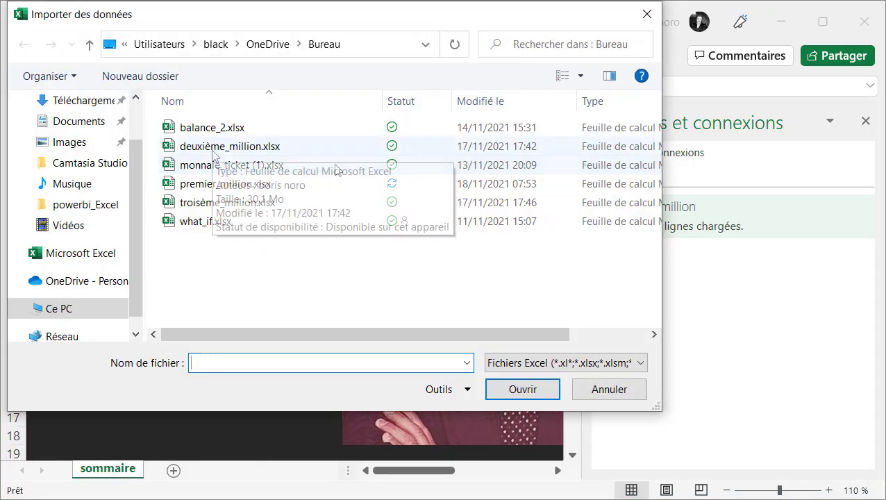
pyautogui.doubleClick(213, 152)
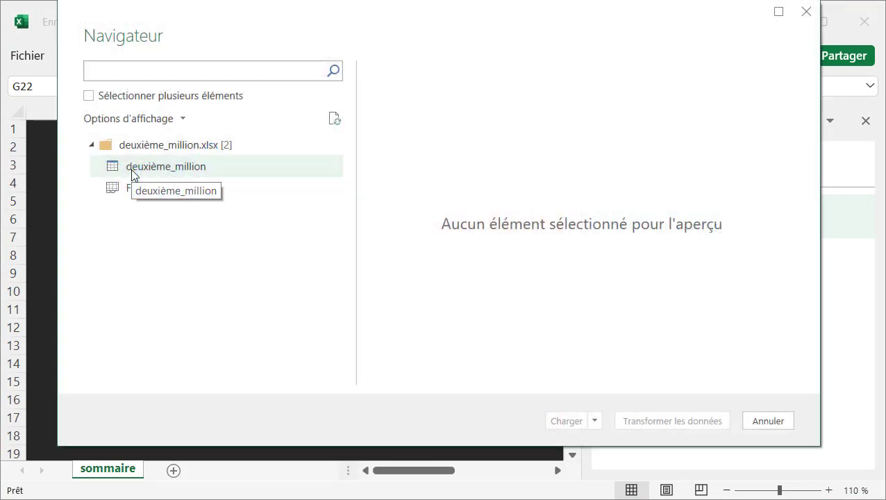
pyautogui.click(132, 171)
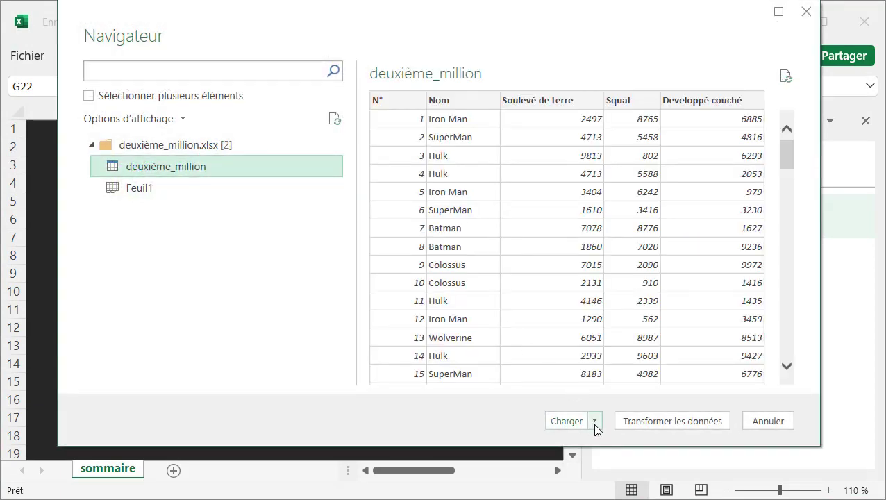
pyautogui.click(593, 421)
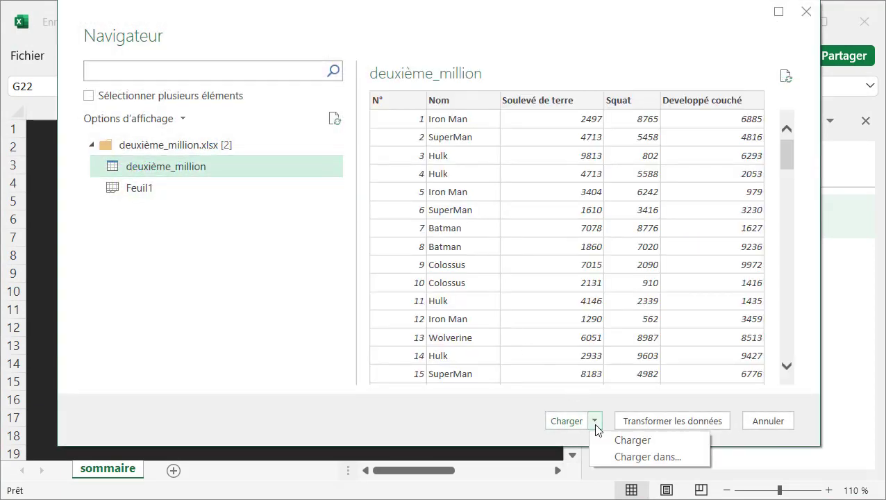
# Step: Load deuxième_million as a connection only, also added to the data model
pyautogui.click(607, 458)
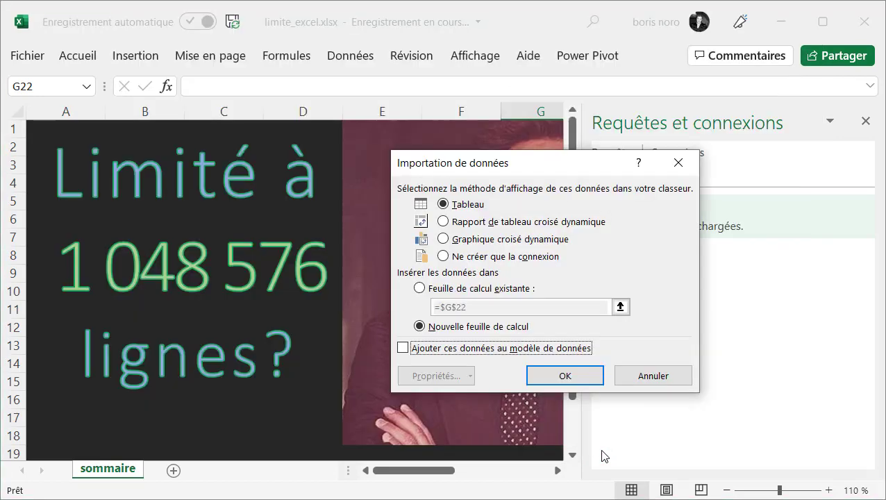
pyautogui.click(443, 256)
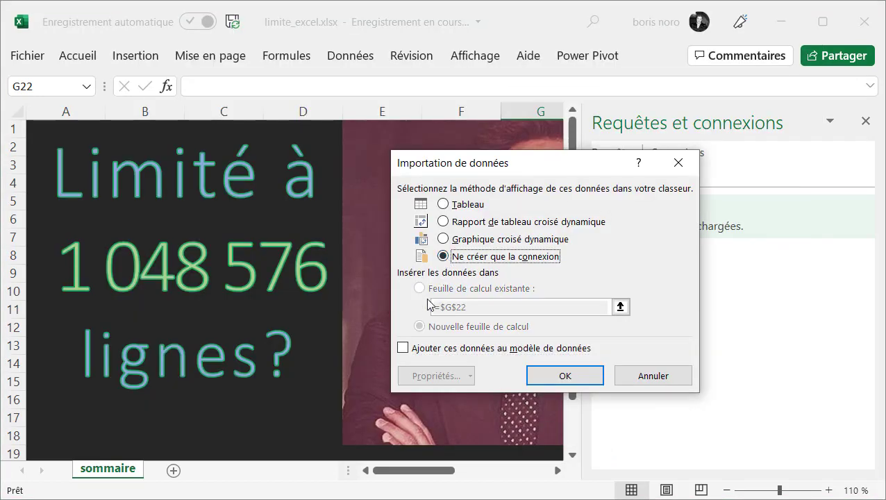
pyautogui.click(403, 348)
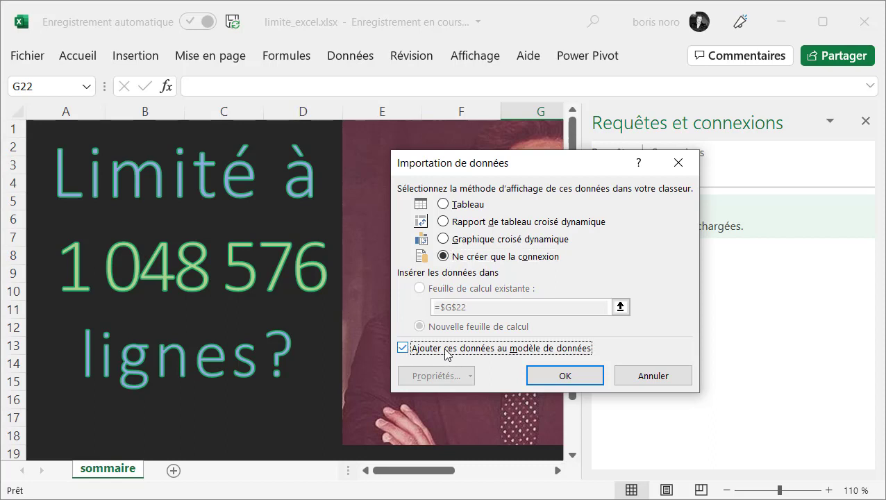
pyautogui.click(558, 376)
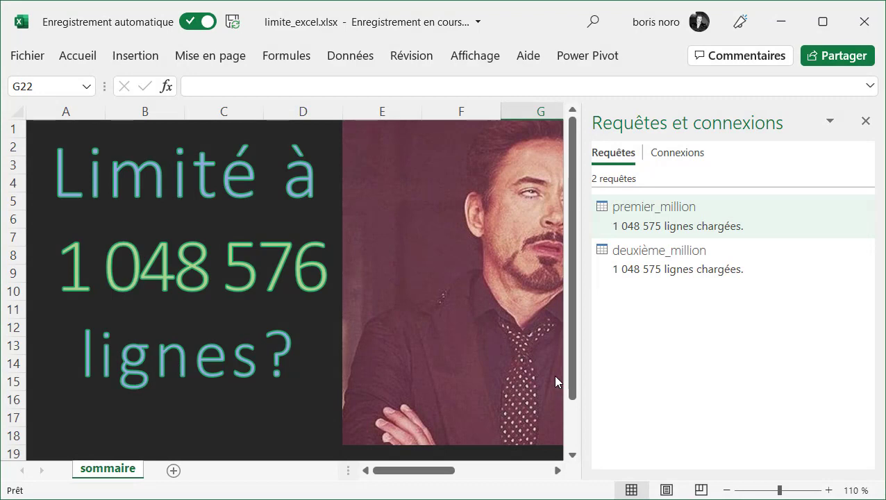
# Step: Import from workbook troisième_million.xlsx and preview its troisième_million table
pyautogui.click(361, 59)
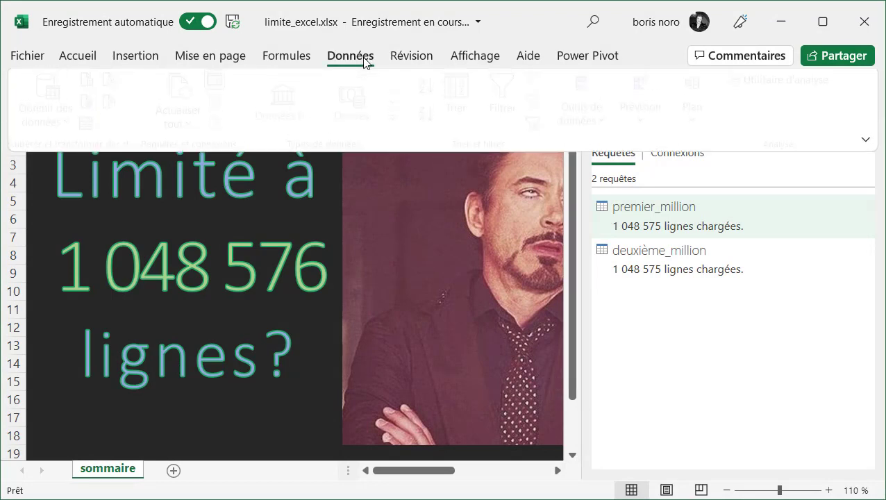
pyautogui.click(75, 124)
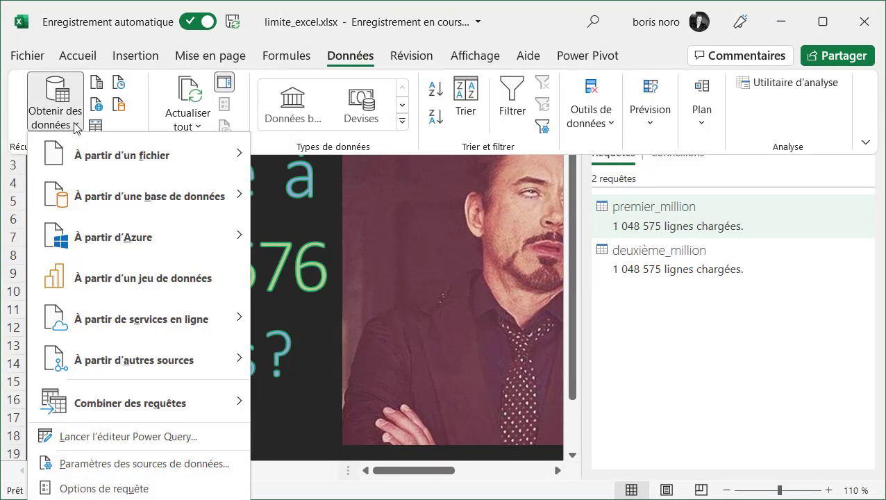
pyautogui.moveTo(91, 159)
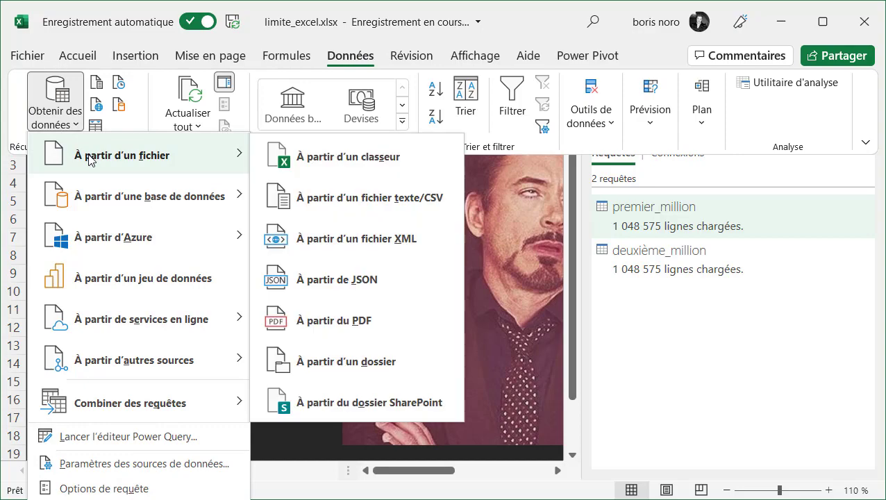
pyautogui.click(297, 157)
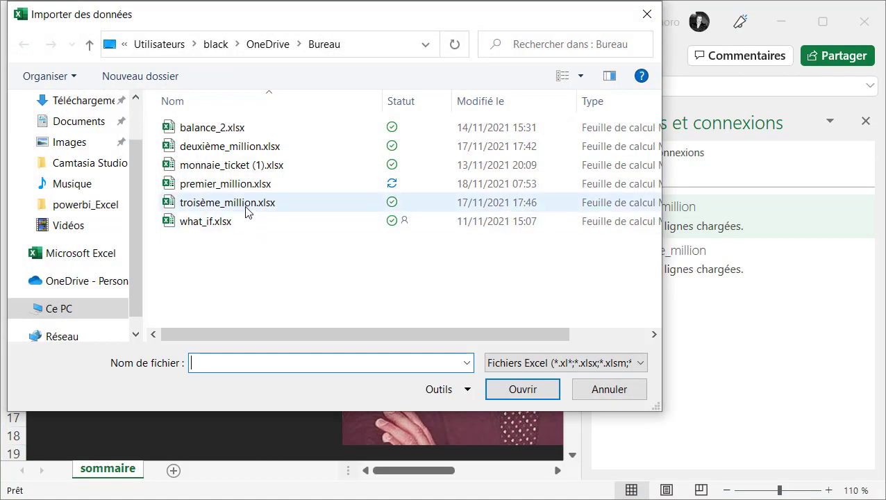
pyautogui.doubleClick(243, 203)
pyautogui.click(159, 186)
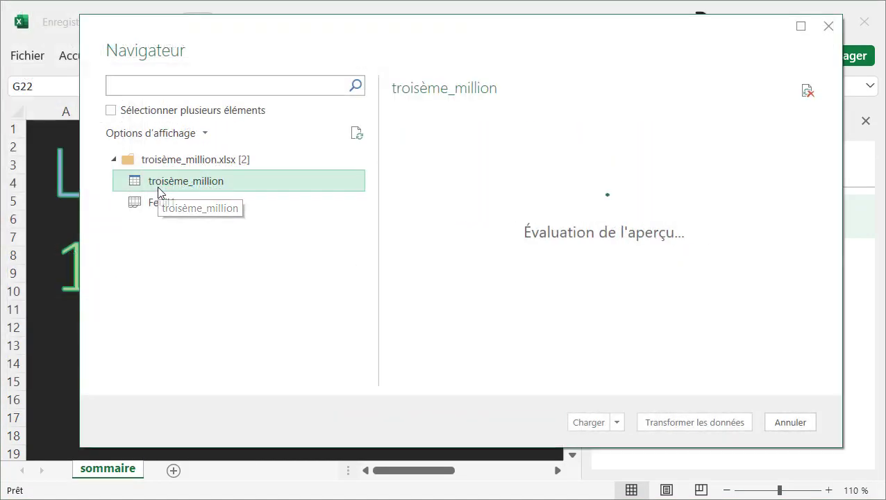
# Step: Load troisième_million as a connection only, added to the data model
pyautogui.click(617, 426)
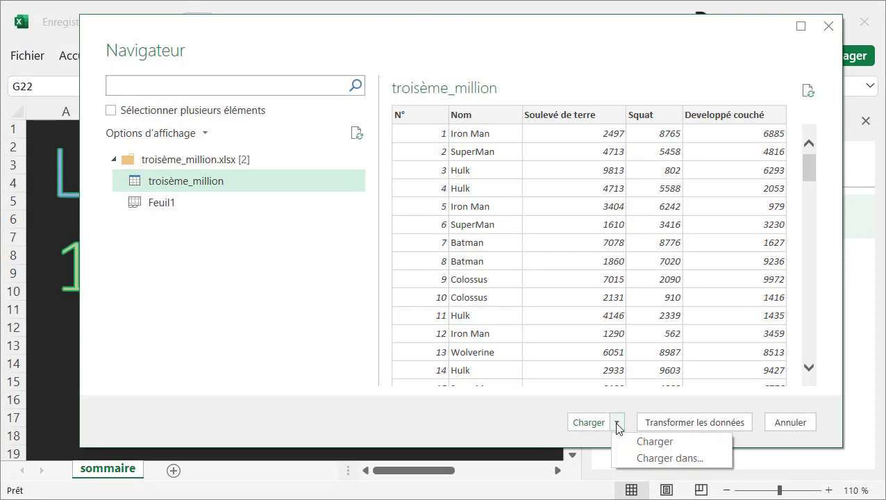
pyautogui.click(630, 458)
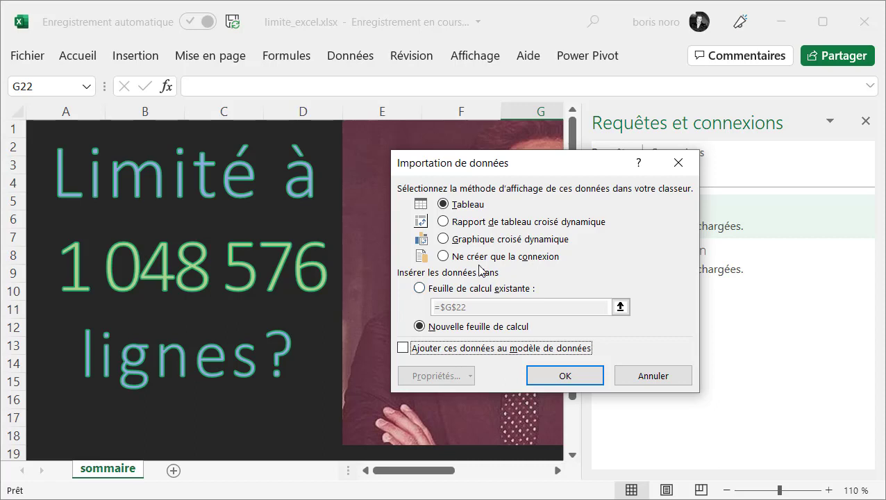
pyautogui.click(468, 262)
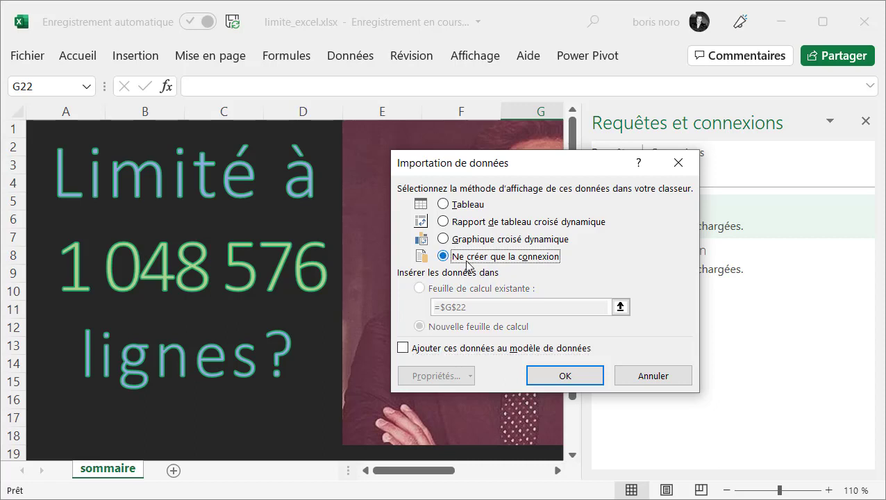
pyautogui.click(402, 346)
pyautogui.click(563, 374)
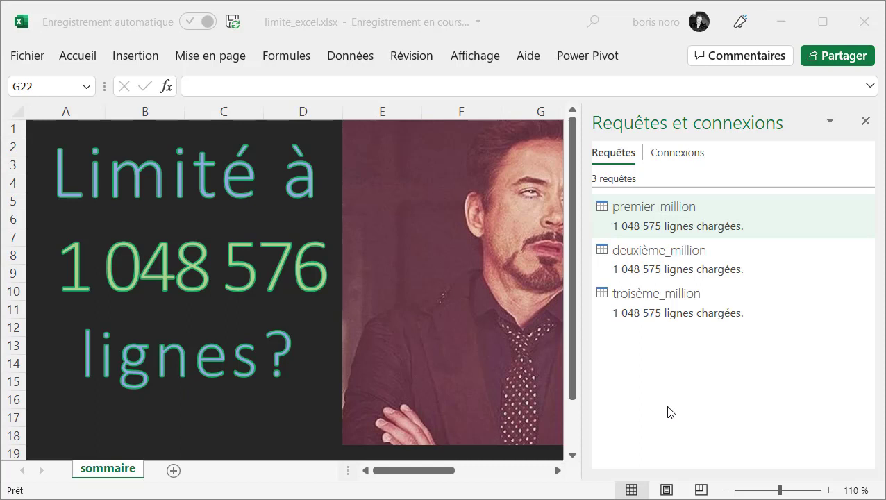
# Step: Open premier_million in Power Query Editor and start appending queries as a new query
pyautogui.click(667, 413)
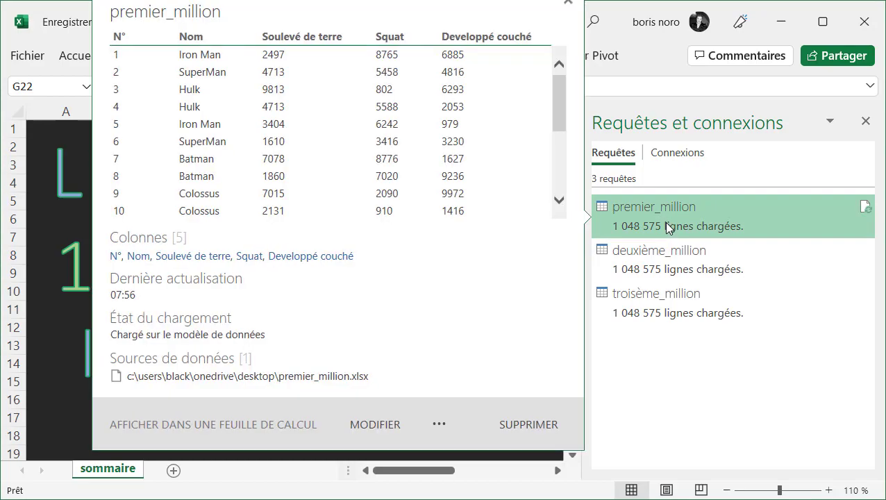
pyautogui.doubleClick(665, 227)
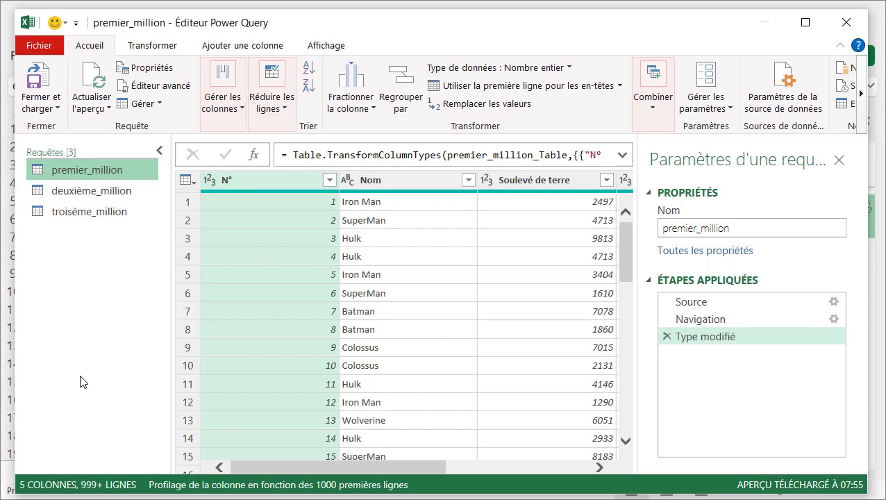
pyautogui.click(653, 119)
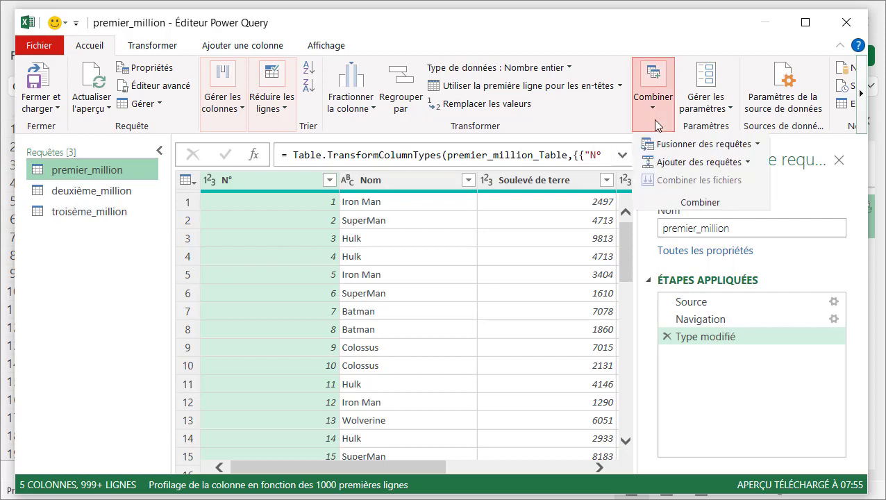
pyautogui.click(747, 163)
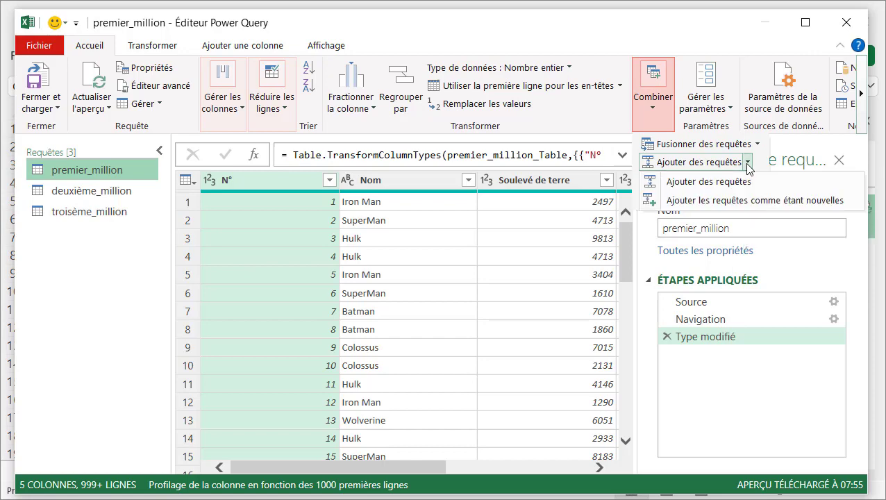
pyautogui.click(736, 202)
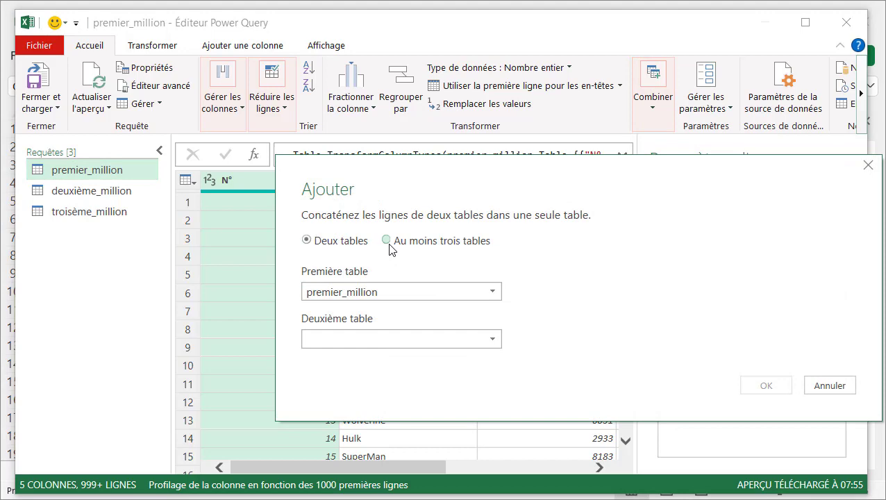
# Step: Append deuxième_million and troisème_million to premier_million using the three-or-more-tables option
pyautogui.click(386, 241)
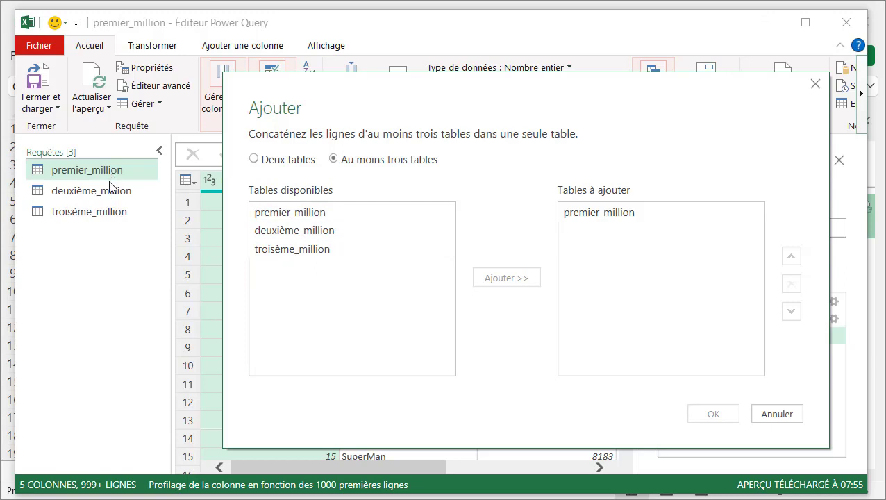
pyautogui.click(307, 233)
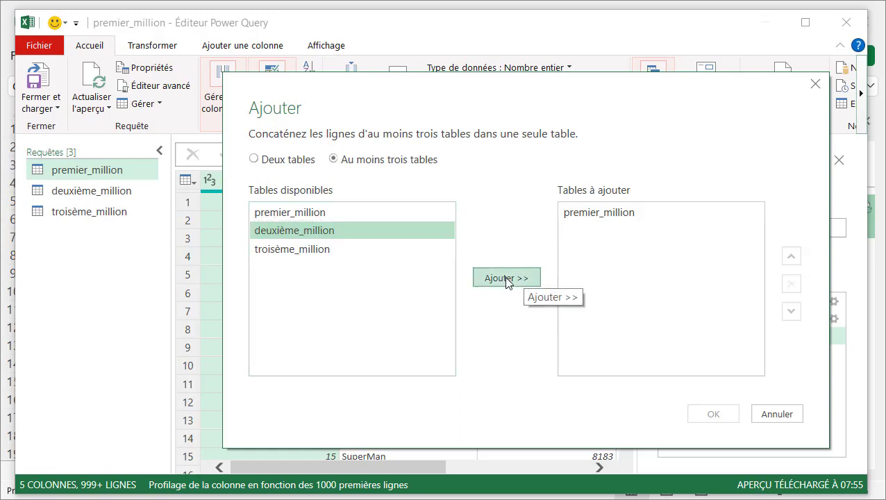
pyautogui.click(507, 278)
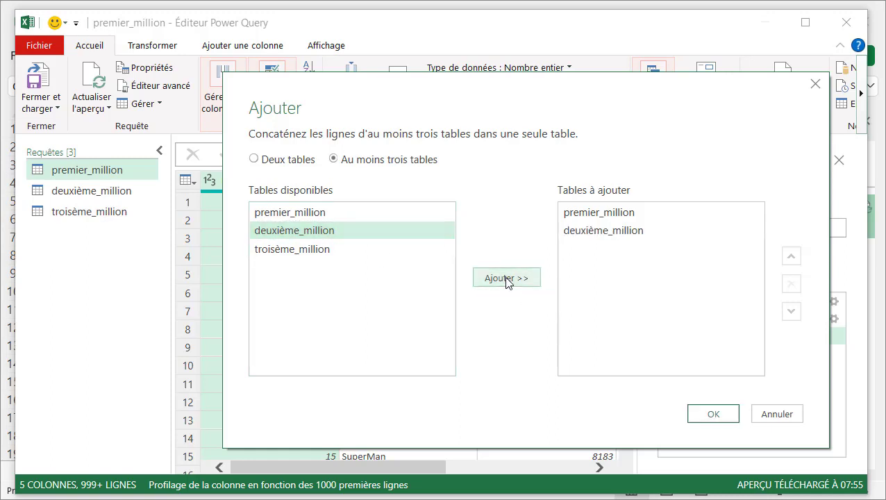
pyautogui.click(308, 251)
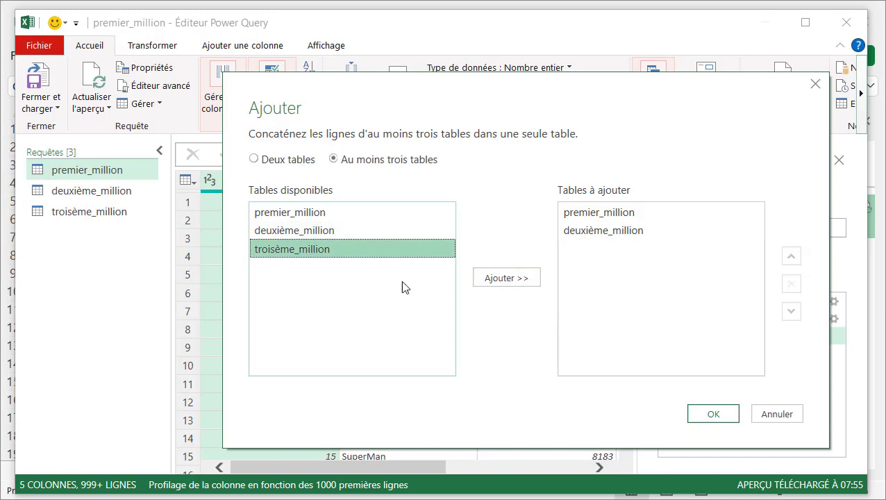
pyautogui.click(499, 278)
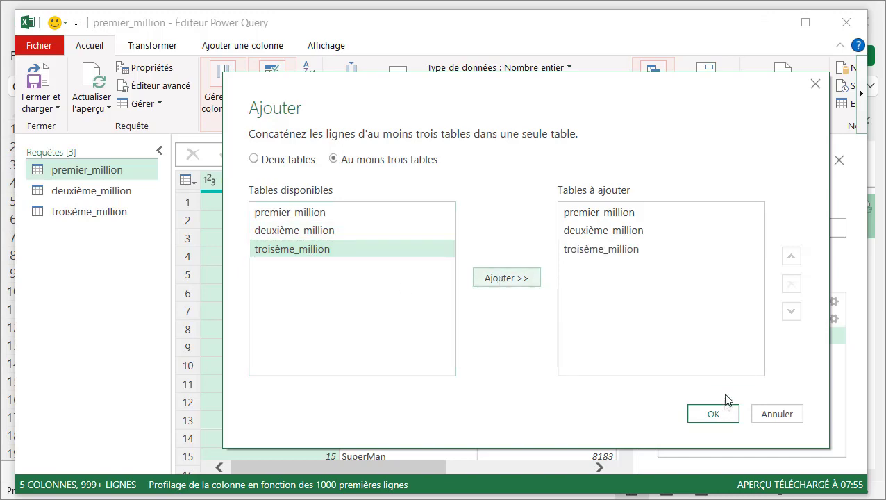
pyautogui.click(717, 413)
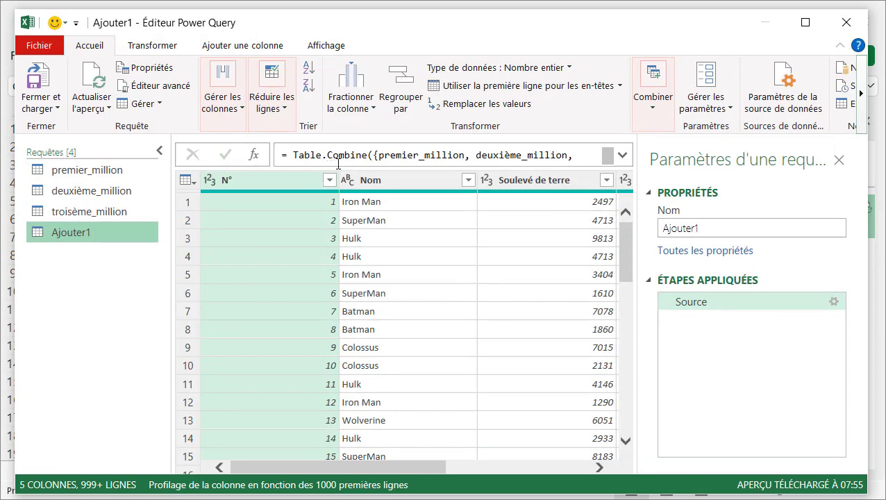
# Step: Rename query Ajouter1 to table_a_3_millions and close the editor via Fermer et charger dans…
pyautogui.doubleClick(714, 227)
pyautogui.press('BackSpace')
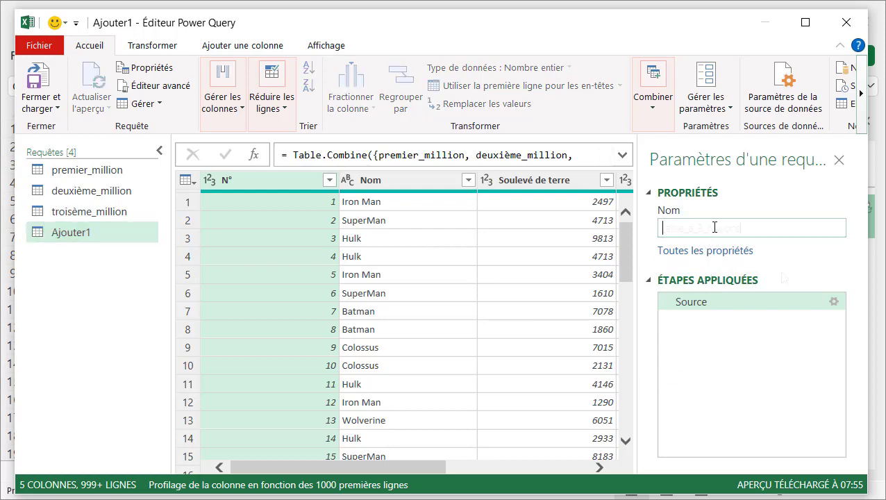
pyautogui.write('table_a_3_millions')
pyautogui.press('Return')
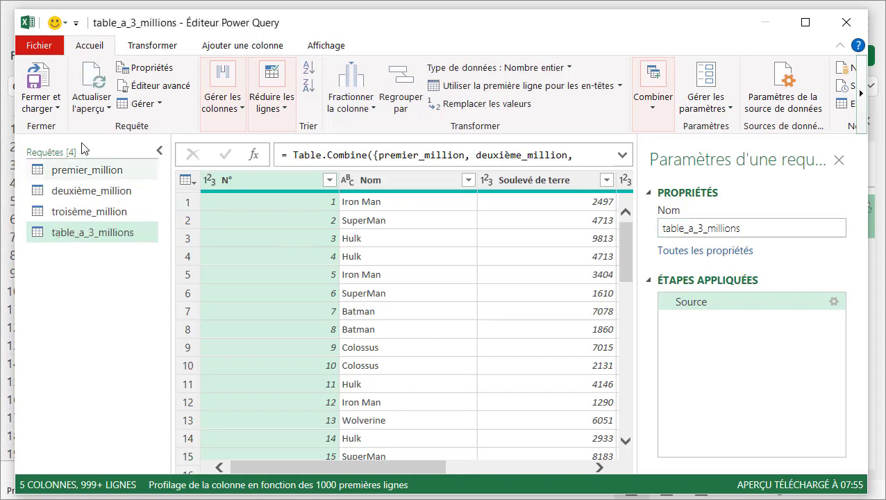
pyautogui.click(58, 111)
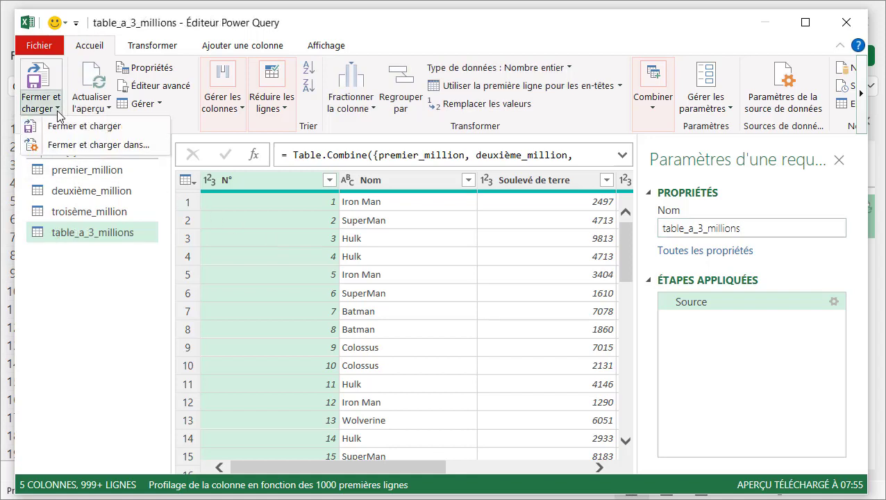
pyautogui.click(95, 147)
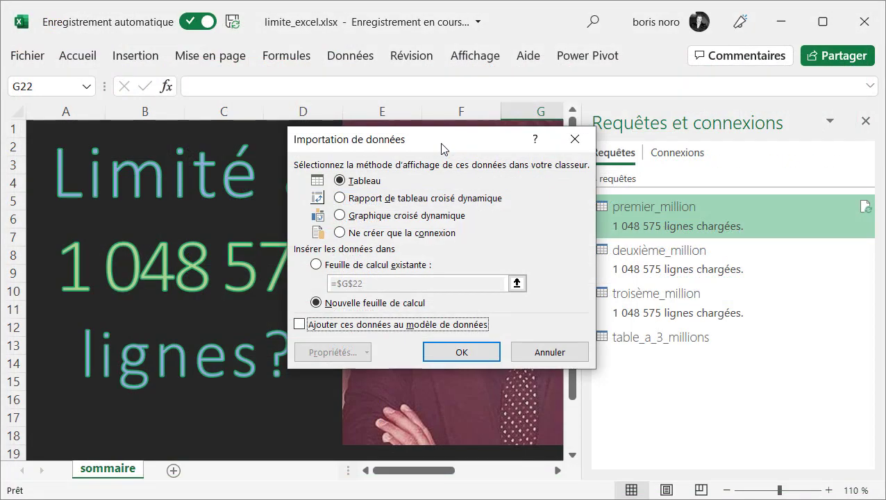
# Step: Load table_a_3_millions as a PivotTable report on a new worksheet
pyautogui.click(340, 198)
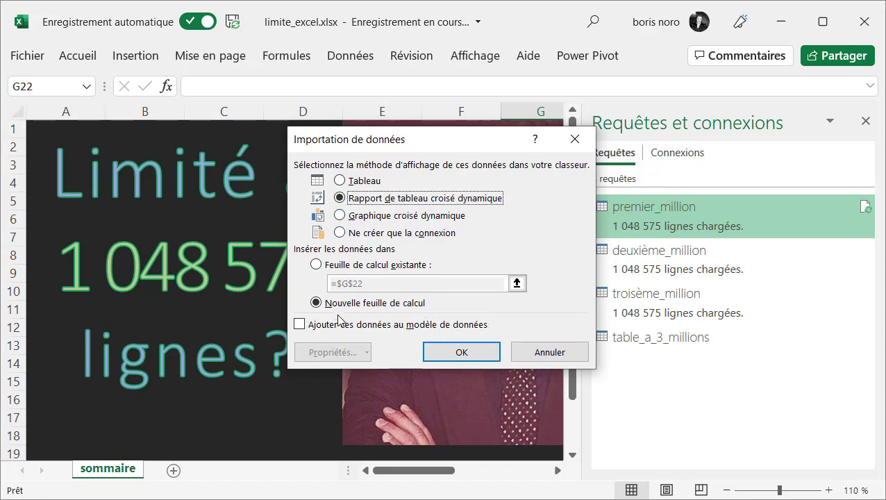
pyautogui.click(455, 354)
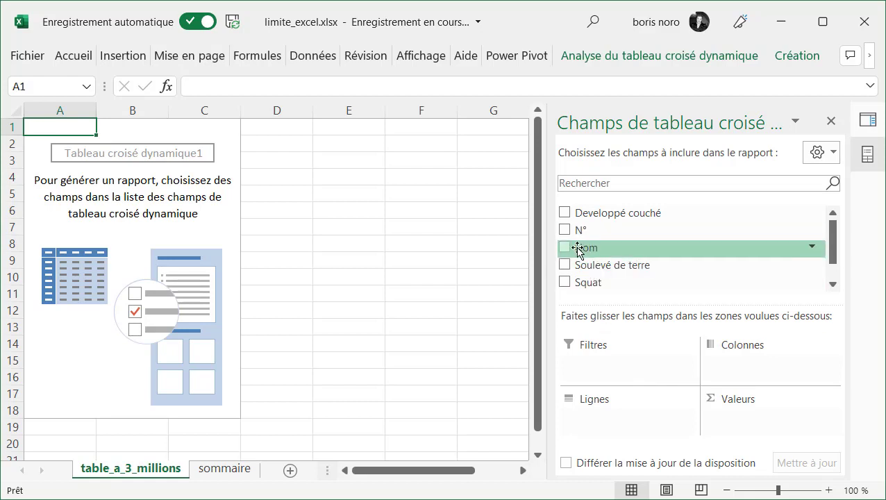
# Step: Put Nom in the pivot rows and Somme de Developpé couché in the values
pyautogui.moveTo(566, 252); pyautogui.dragTo(604, 425)
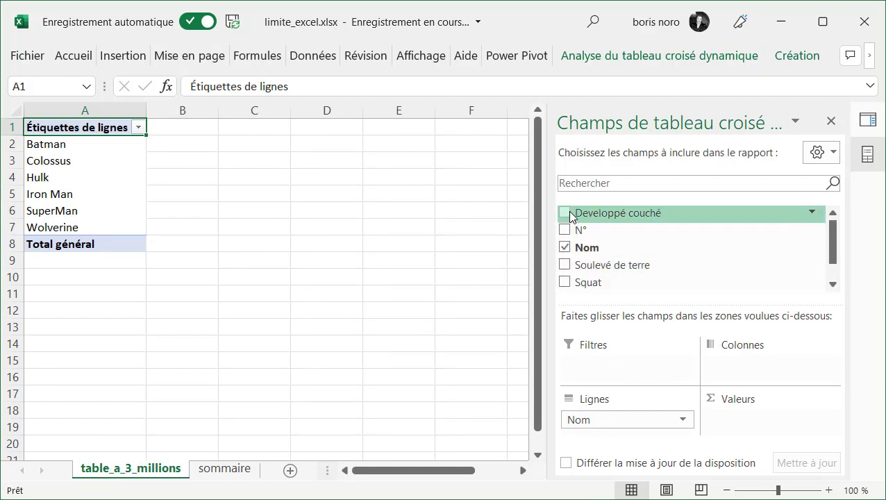
pyautogui.moveTo(566, 212); pyautogui.dragTo(756, 426)
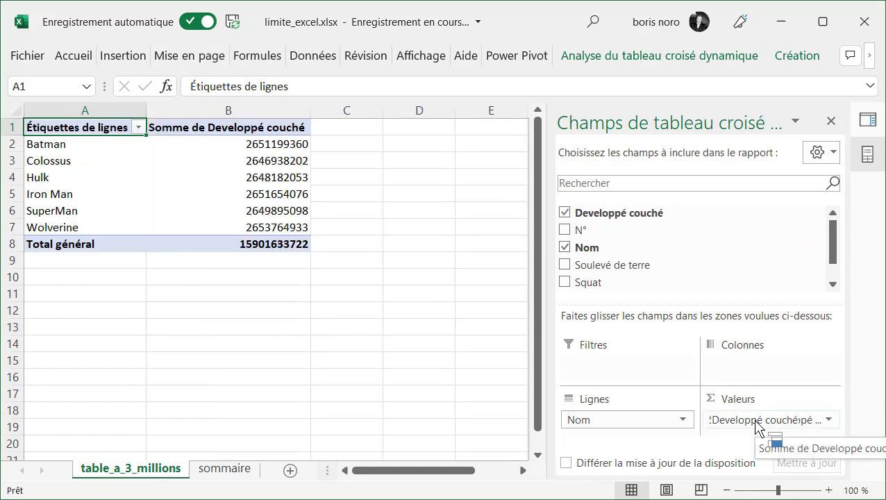
pyautogui.click(272, 162)
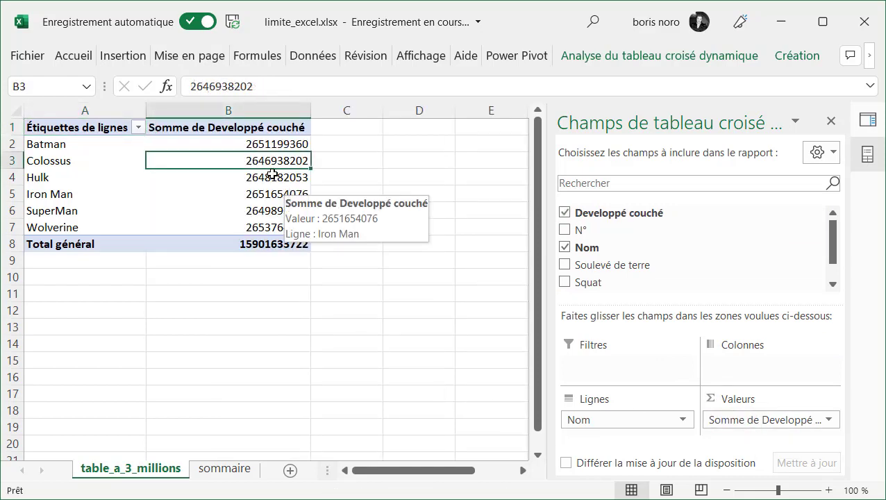
# Step: Insert a clustered column (Histogramme groupé) pivot chart from the pivot table
pyautogui.click(132, 60)
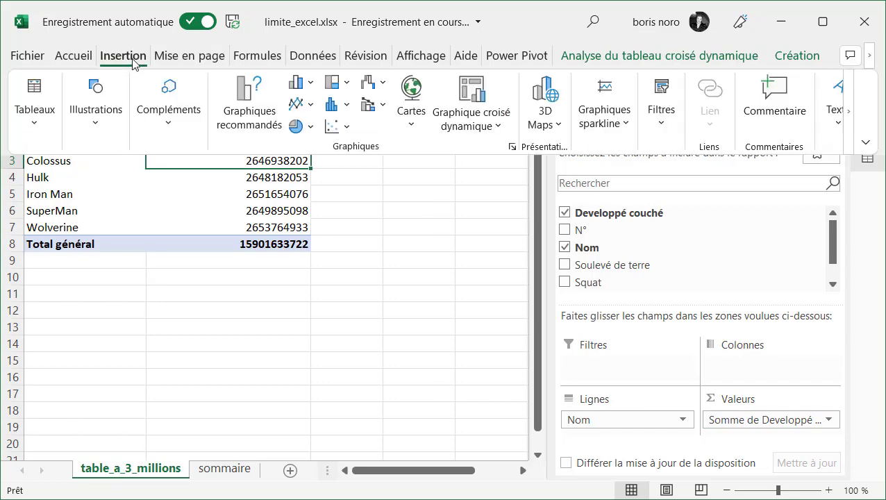
pyautogui.click(251, 114)
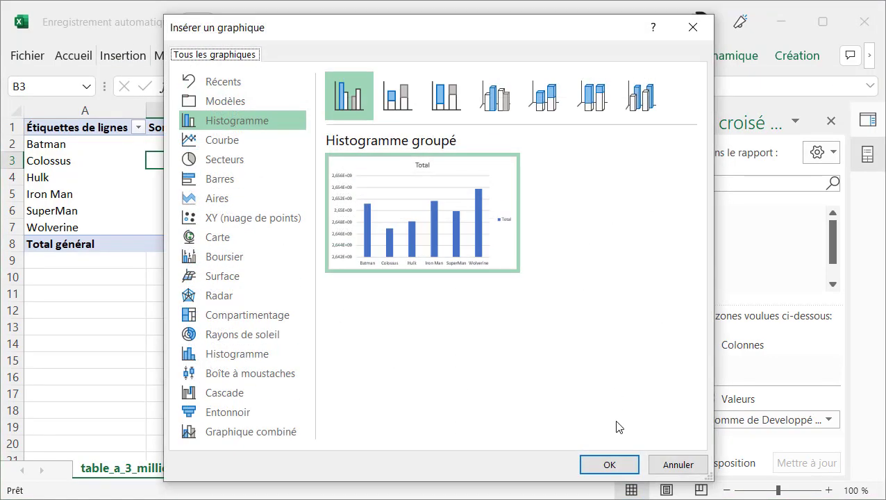
pyautogui.click(615, 466)
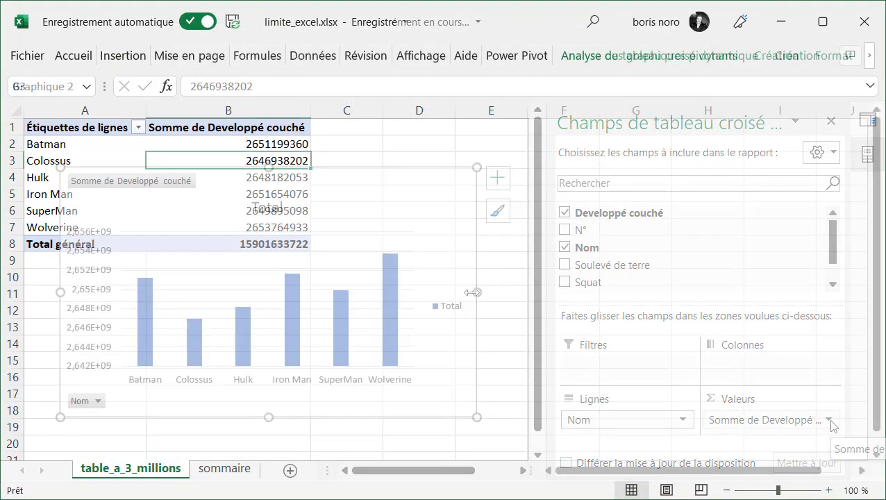
# Step: Enlarge the chart to about column H and down to row 20
pyautogui.moveTo(474, 292); pyautogui.dragTo(717, 316)
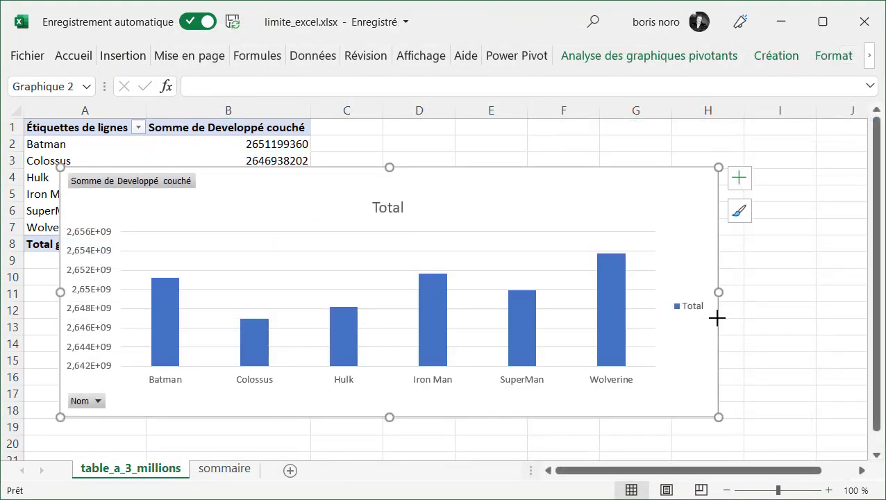
pyautogui.moveTo(388, 416); pyautogui.dragTo(388, 447)
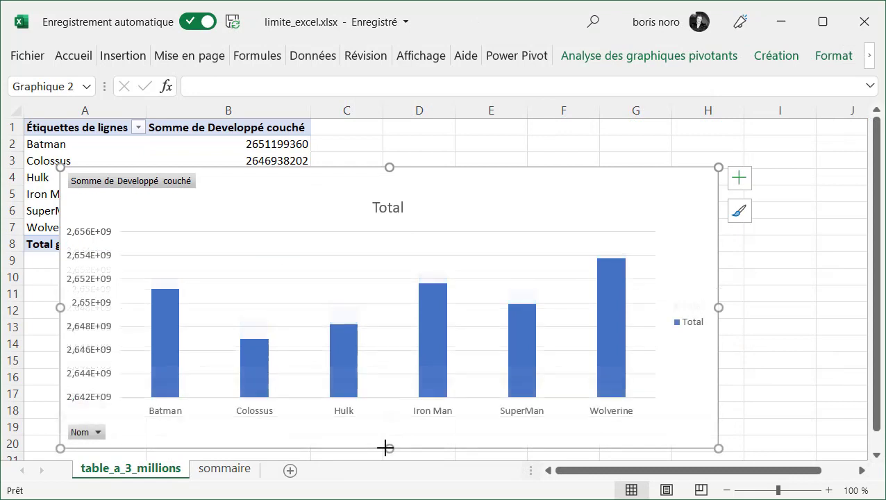
pyautogui.moveTo(610, 384)
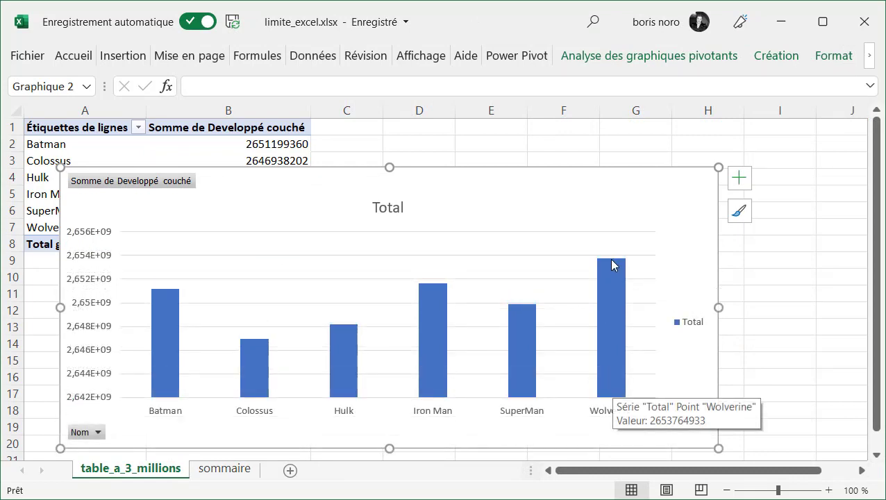